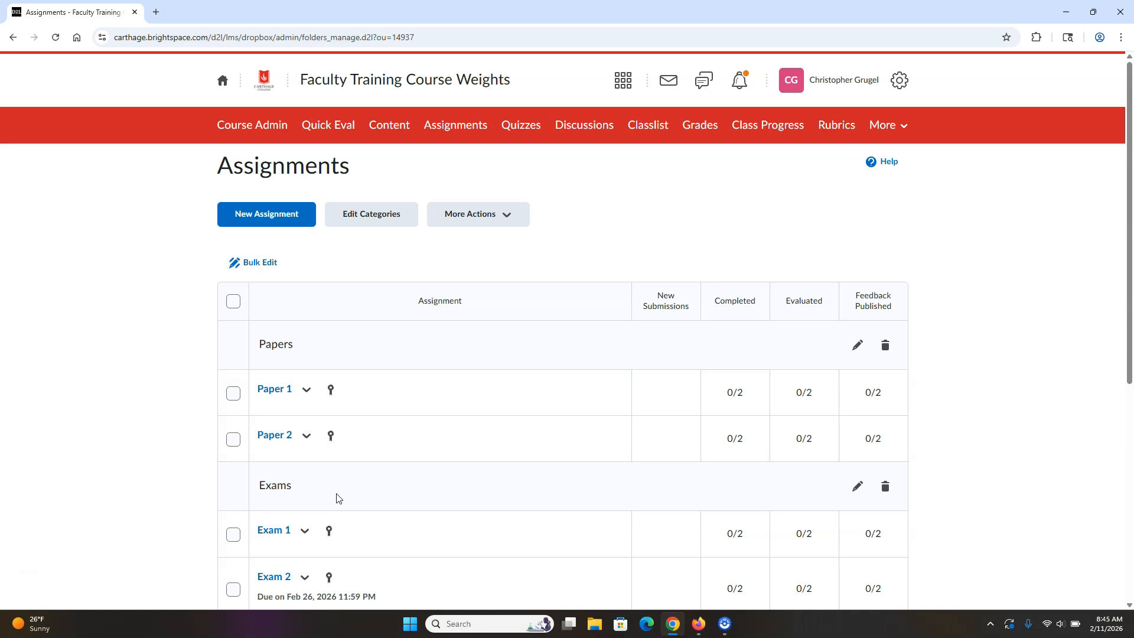
- Create a new assignment and title it Paper 3
{"action": "left_click", "coordinate": [262, 215]}
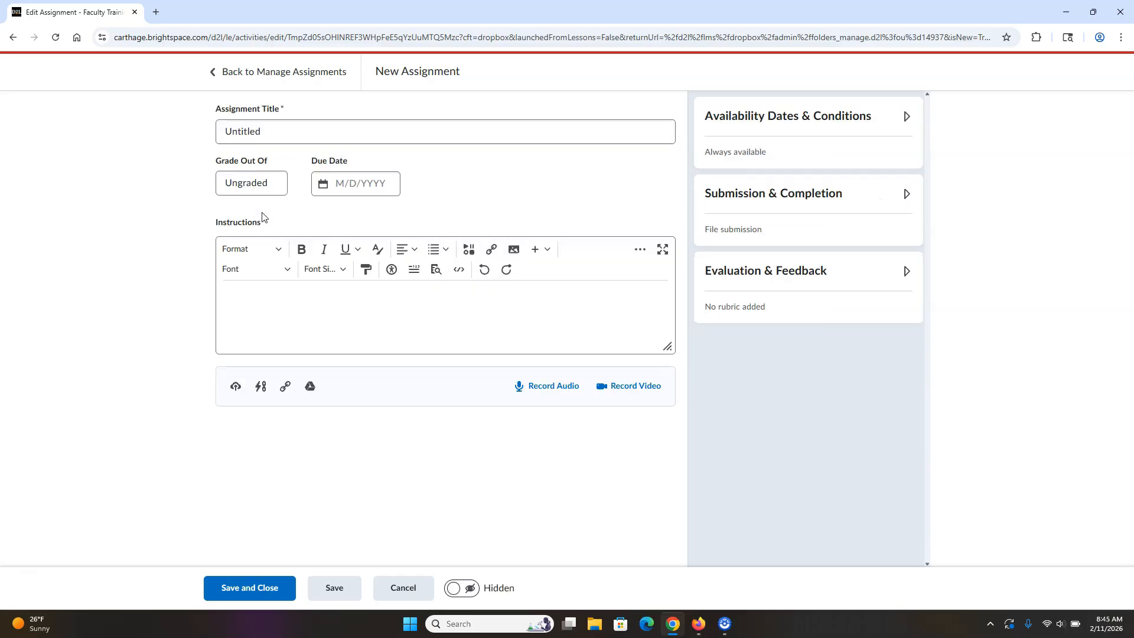
{"action": "left_click", "coordinate": [263, 144]}
{"action": "left_click_drag", "start_coordinate": [263, 131], "coordinate": [195, 132]}
{"action": "type", "text": "Paper 3"}
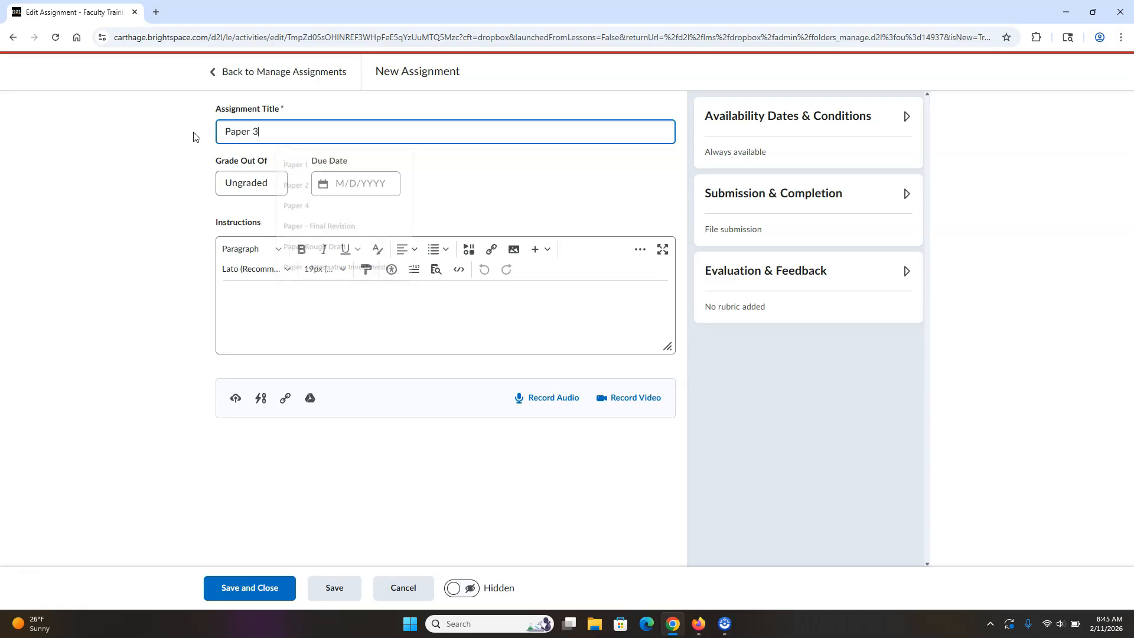
{"action": "left_click", "coordinate": [162, 137]}
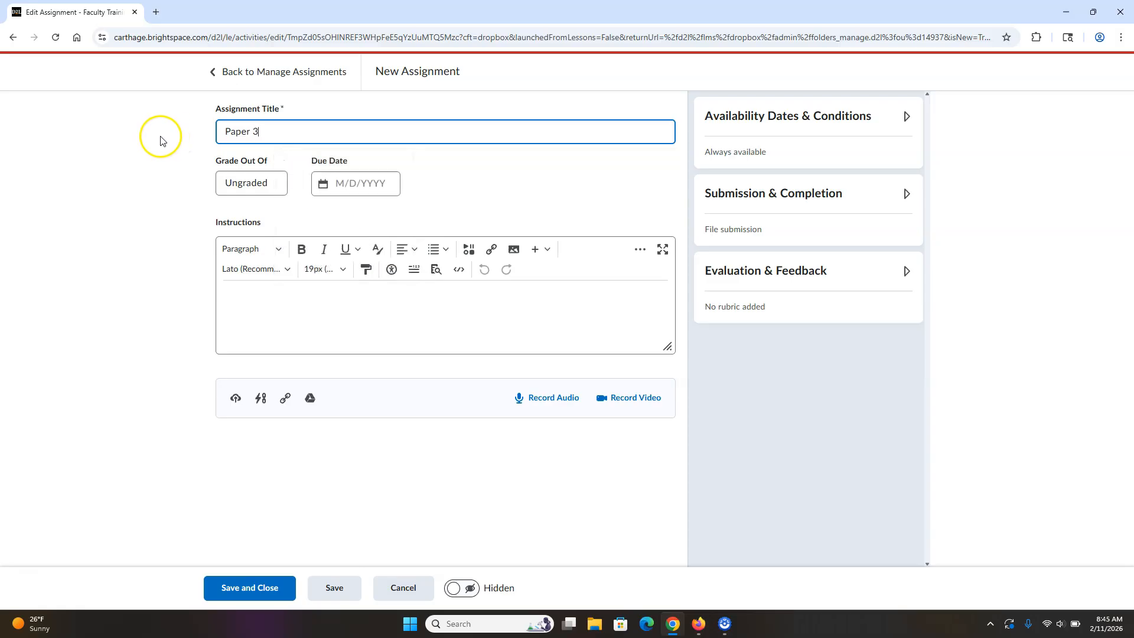
- Set the Paper 3 assignment to be graded out of 100 points
{"action": "left_click", "coordinate": [265, 183]}
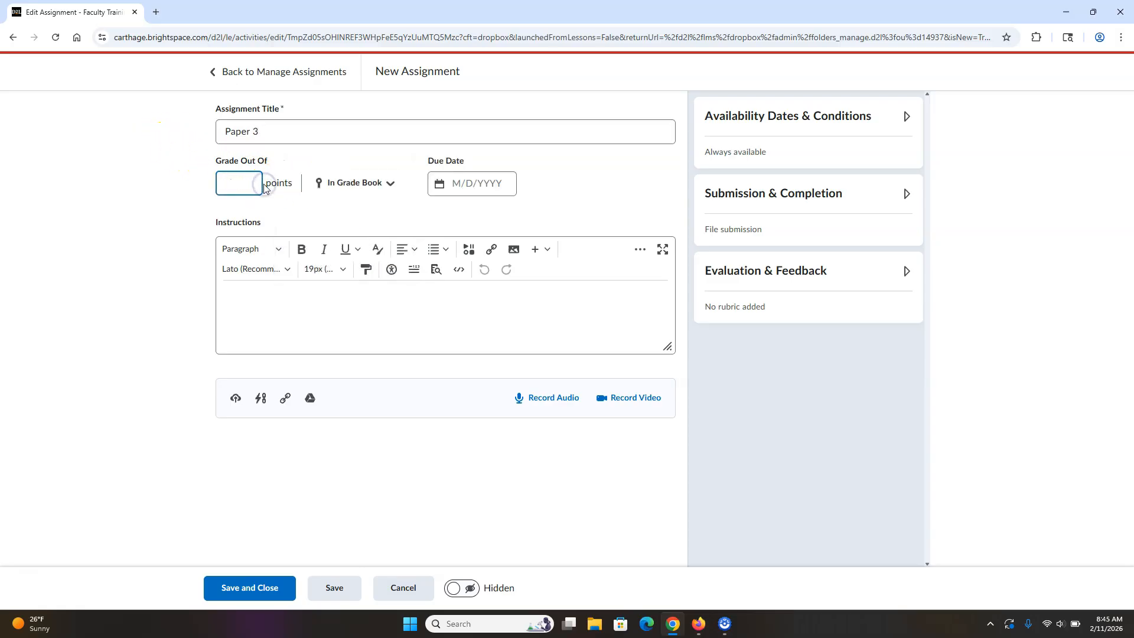
{"action": "type", "text": "100"}
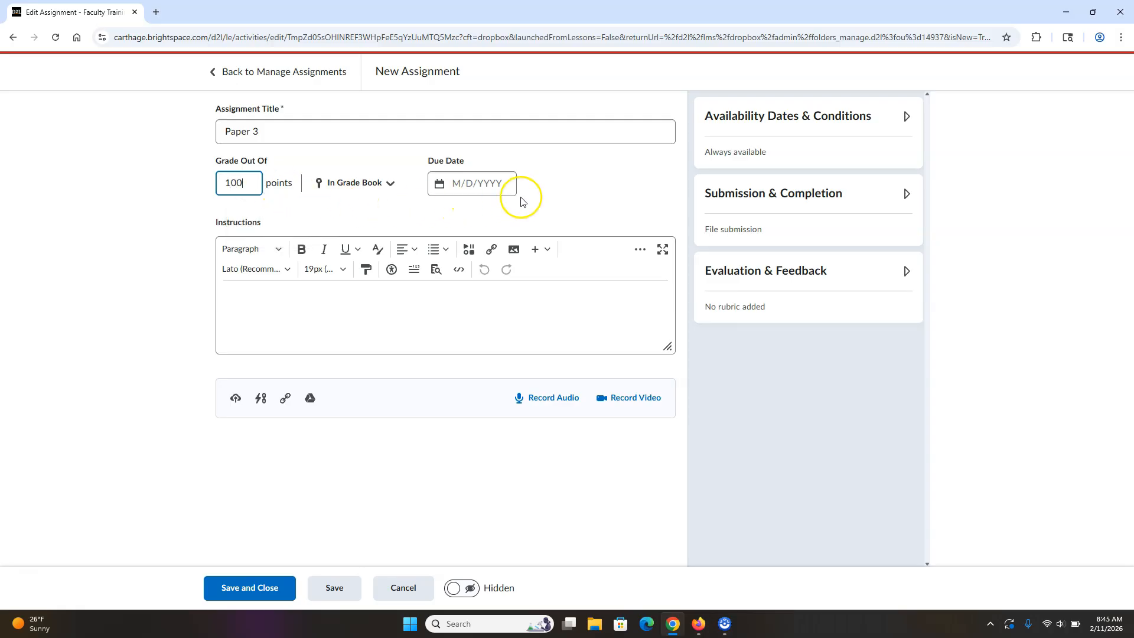
{"action": "left_click", "coordinate": [608, 186]}
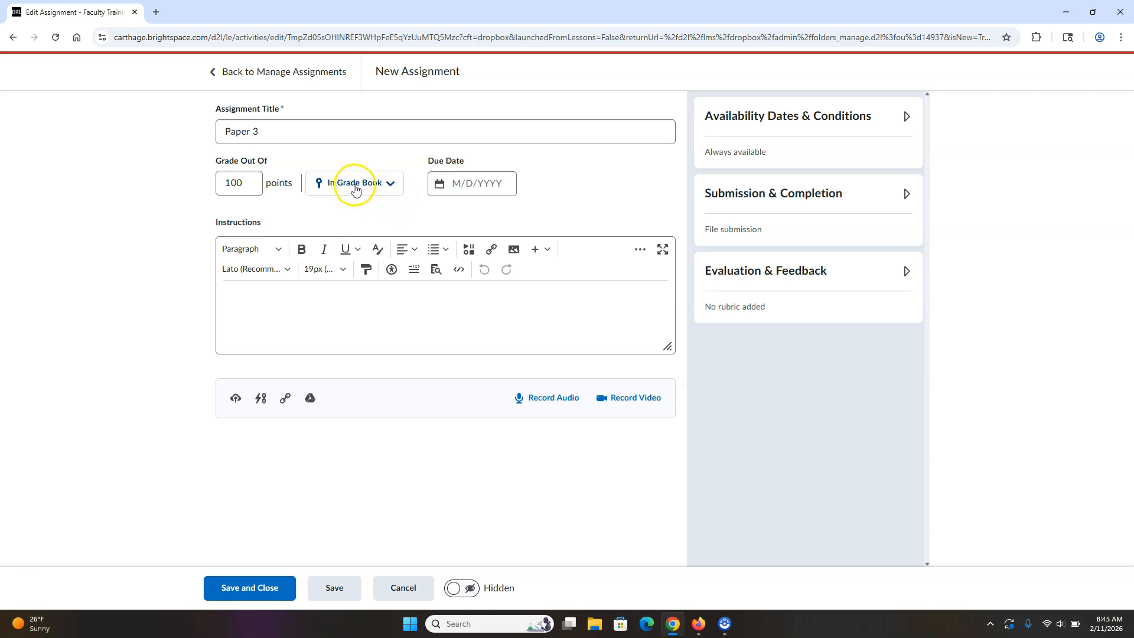
- Link the assignment to a new grade item placed in the Papers grade category
{"action": "left_click", "coordinate": [392, 187]}
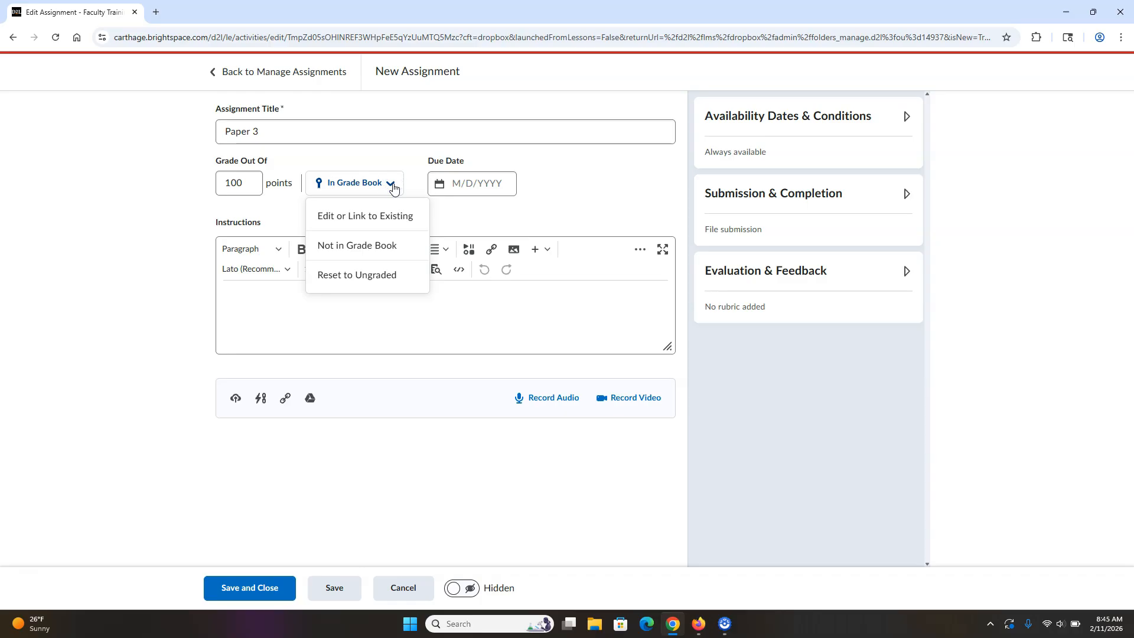
{"action": "left_click", "coordinate": [364, 219]}
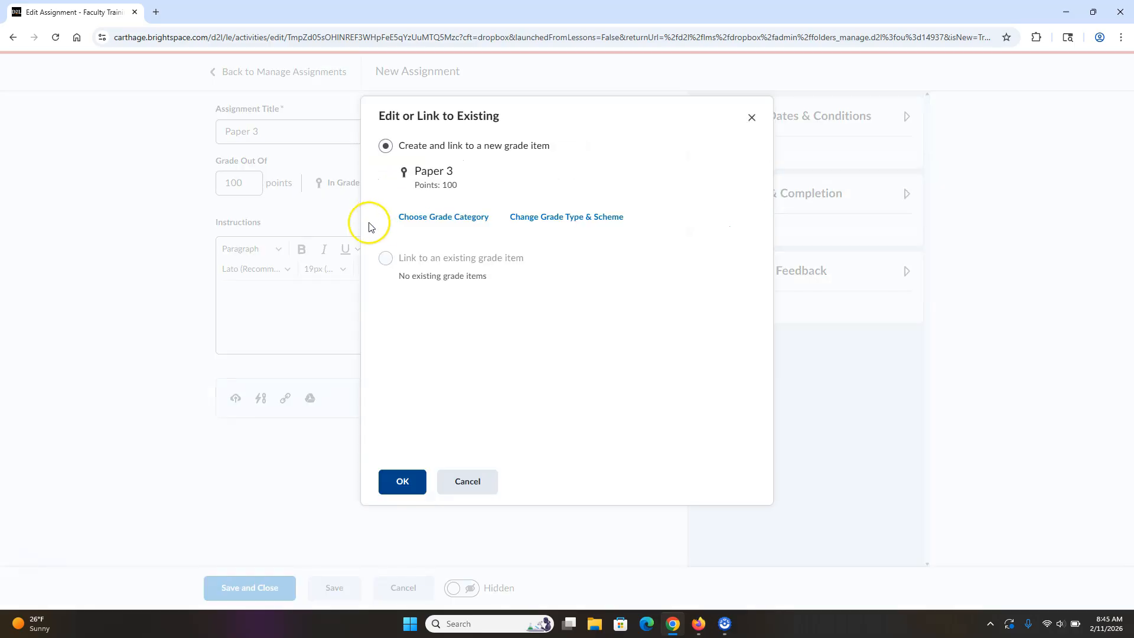
{"action": "left_click", "coordinate": [460, 220]}
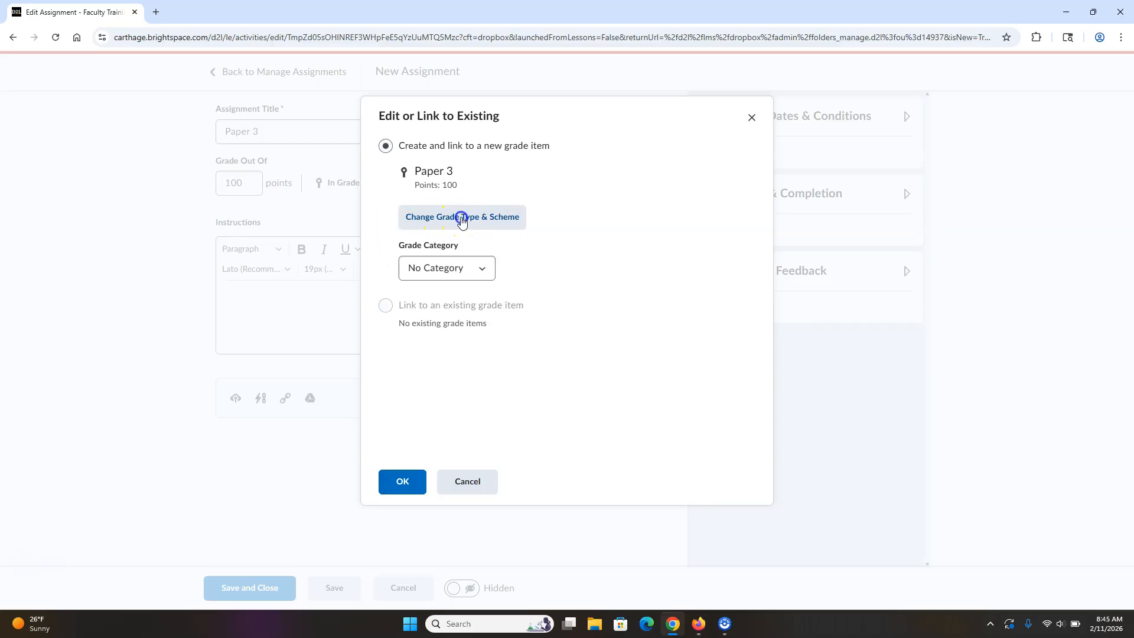
{"action": "left_click", "coordinate": [482, 267]}
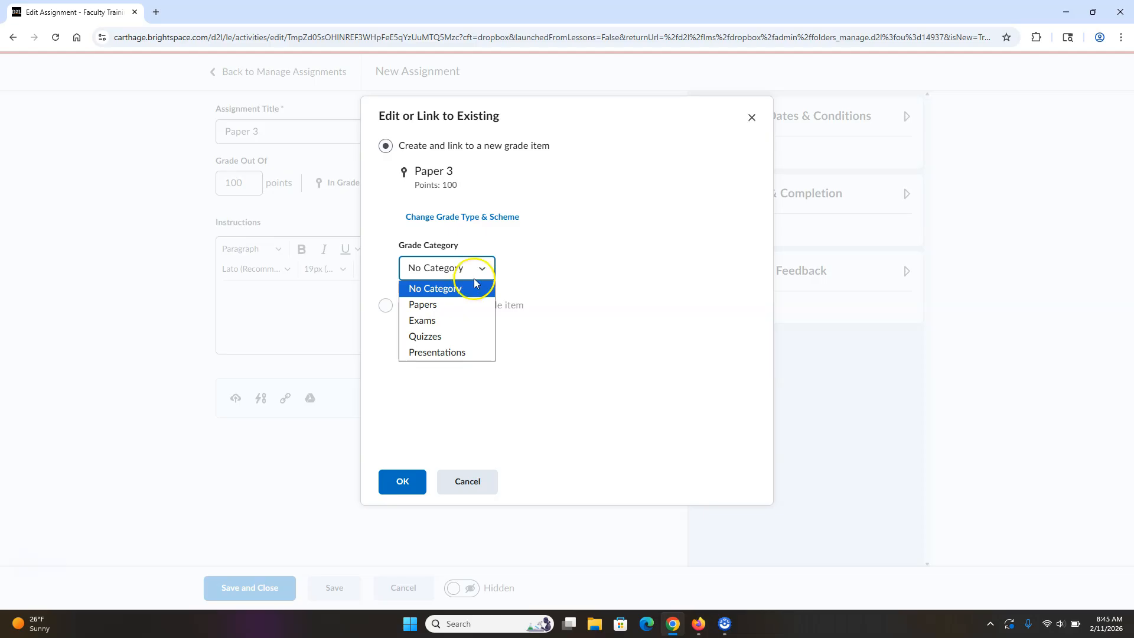
{"action": "left_click", "coordinate": [449, 305]}
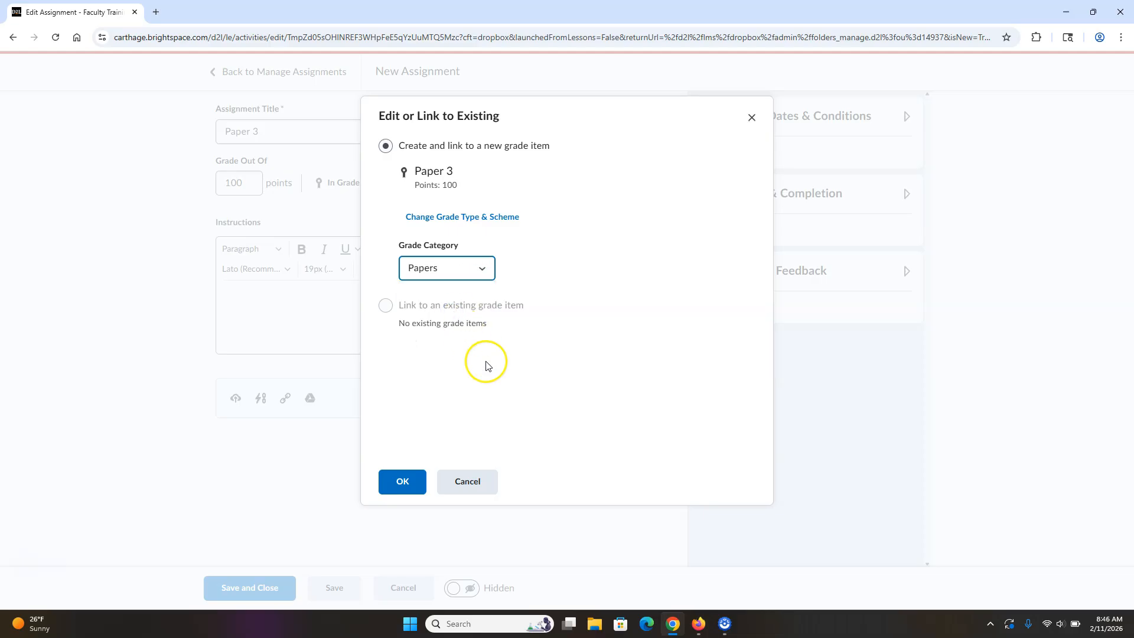
{"action": "left_click", "coordinate": [403, 481]}
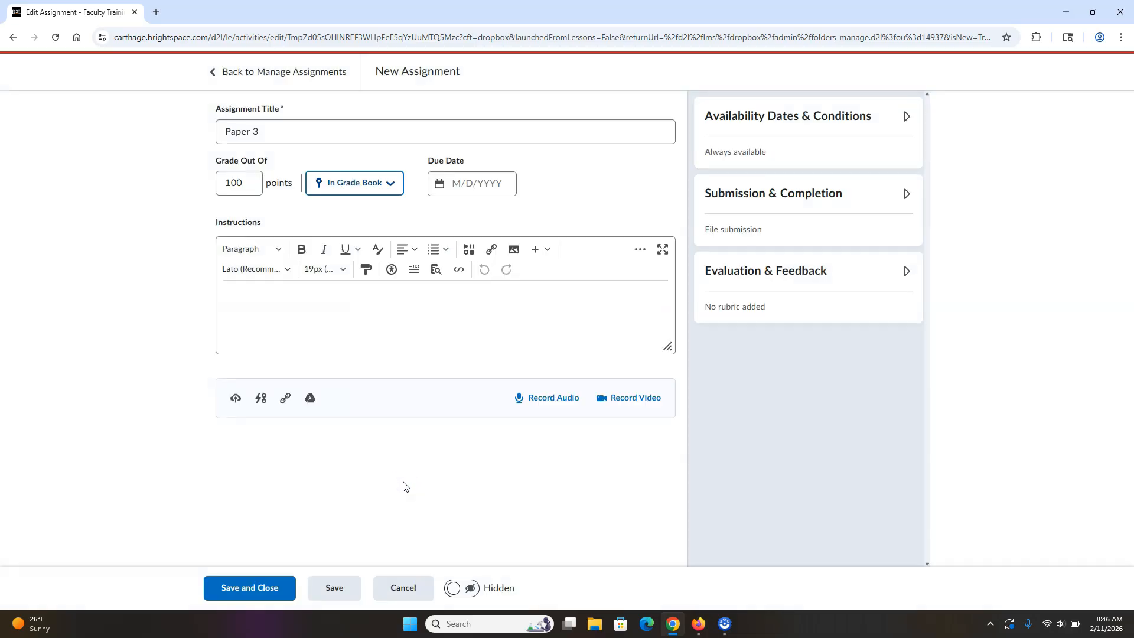
- Set the assignment's due date to 2/26/2026
{"action": "left_click", "coordinate": [445, 184]}
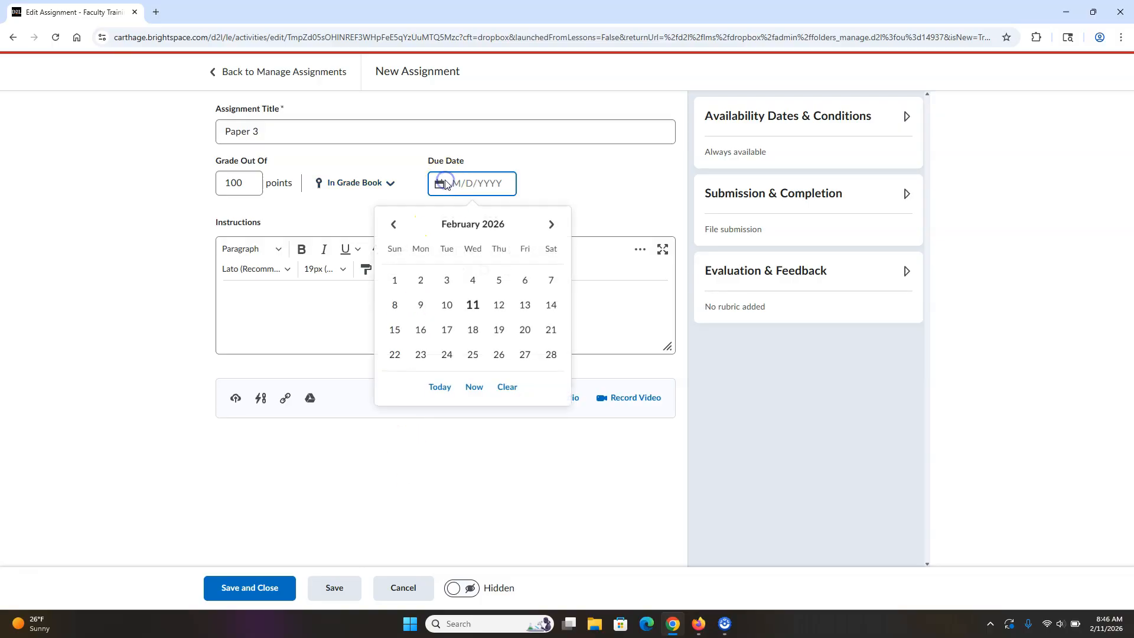
{"action": "left_click", "coordinate": [500, 354]}
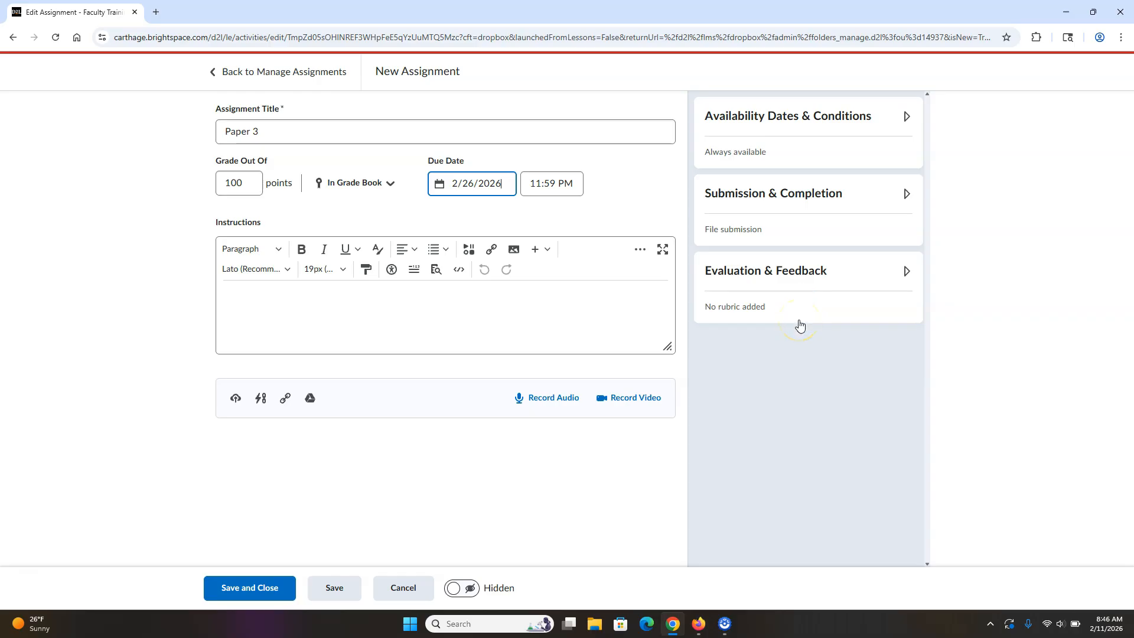
- Examine the start date, end date, release condition and special access options under Availability Dates & Conditions
{"action": "left_click", "coordinate": [832, 116]}
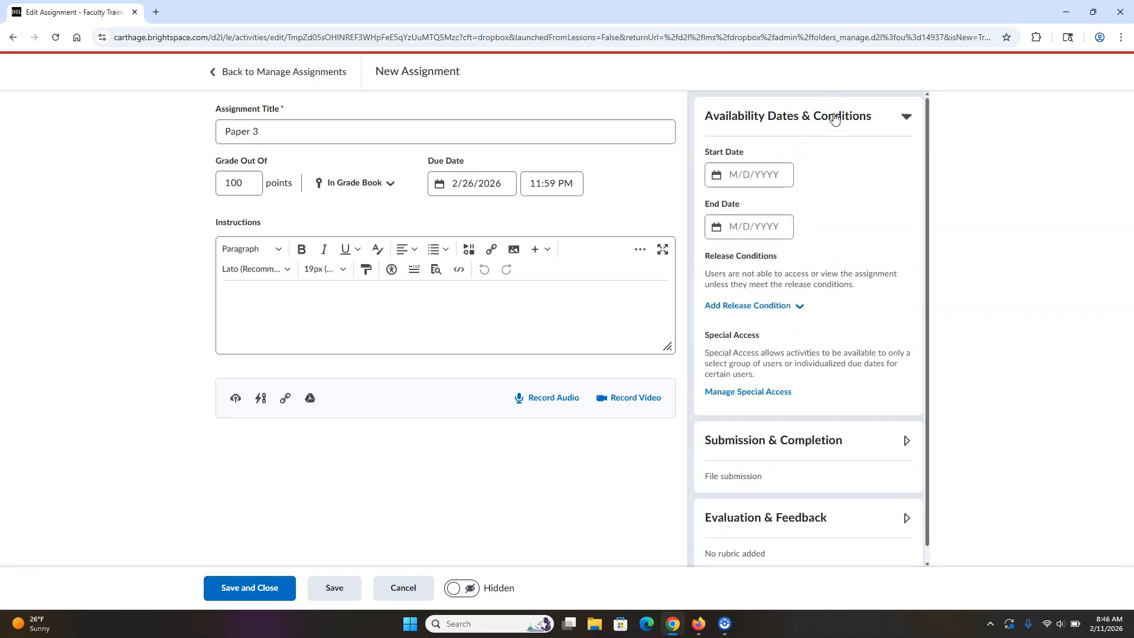
{"action": "left_click", "coordinate": [853, 190]}
{"action": "left_click", "coordinate": [792, 183]}
{"action": "left_click", "coordinate": [779, 237]}
{"action": "left_click", "coordinate": [781, 246]}
{"action": "left_click", "coordinate": [762, 230]}
{"action": "left_click", "coordinate": [928, 211]}
{"action": "left_click_drag", "start_coordinate": [927, 211], "coordinate": [929, 236]}
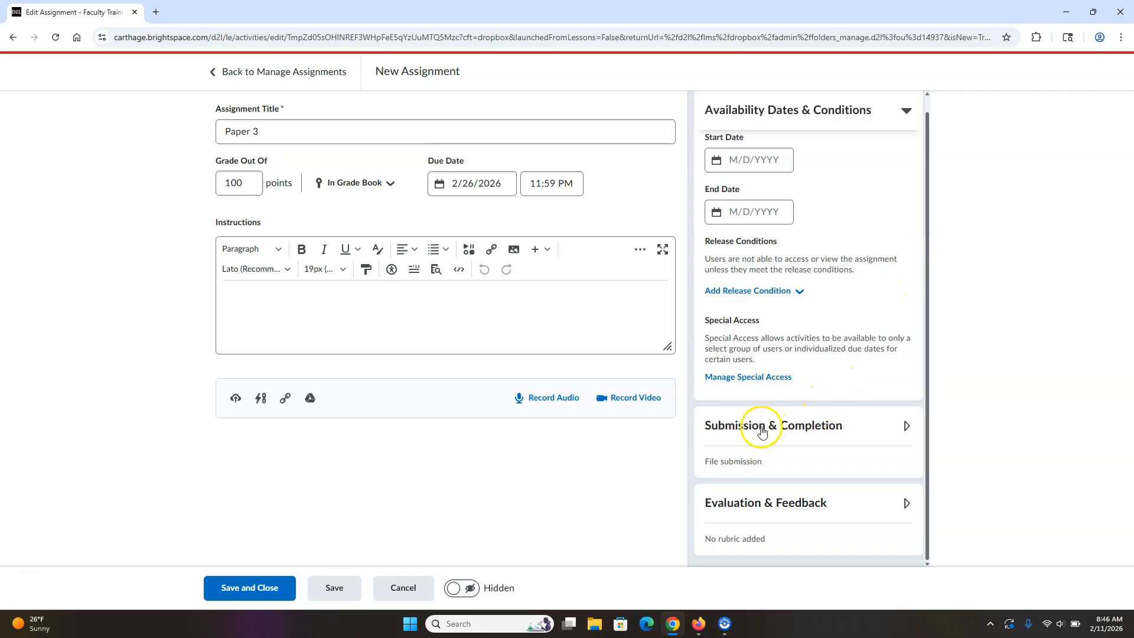
- Assign Paper 3 to the Papers category in the Submission & Completion settings
{"action": "left_click", "coordinate": [762, 428]}
{"action": "left_click_drag", "start_coordinate": [928, 290], "coordinate": [961, 433]}
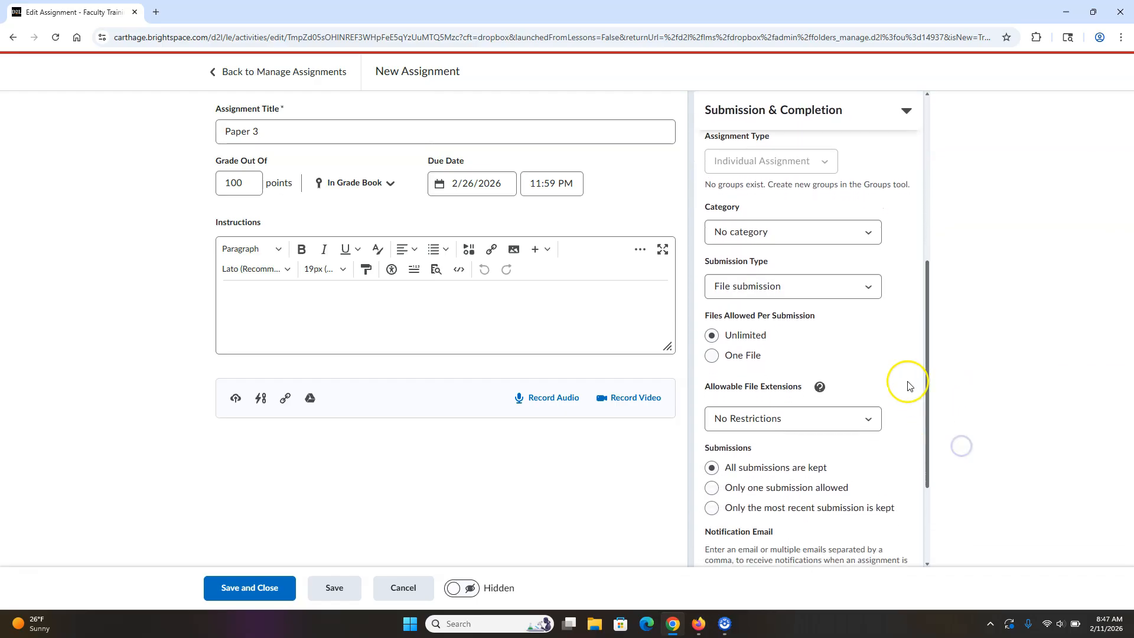
{"action": "left_click", "coordinate": [817, 238]}
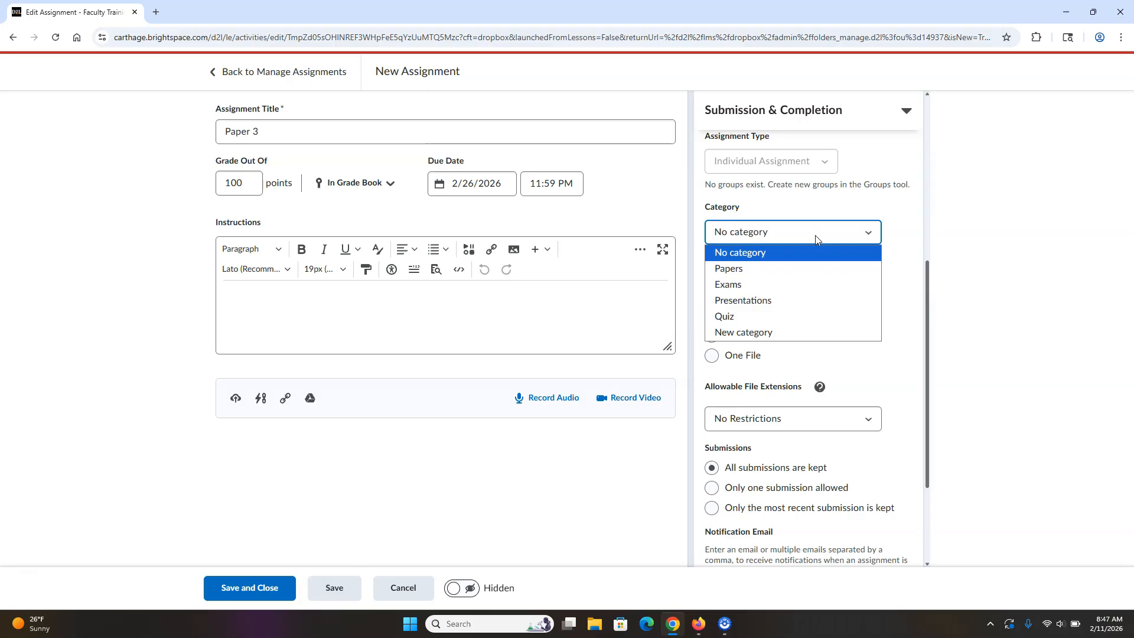
{"action": "left_click", "coordinate": [787, 276]}
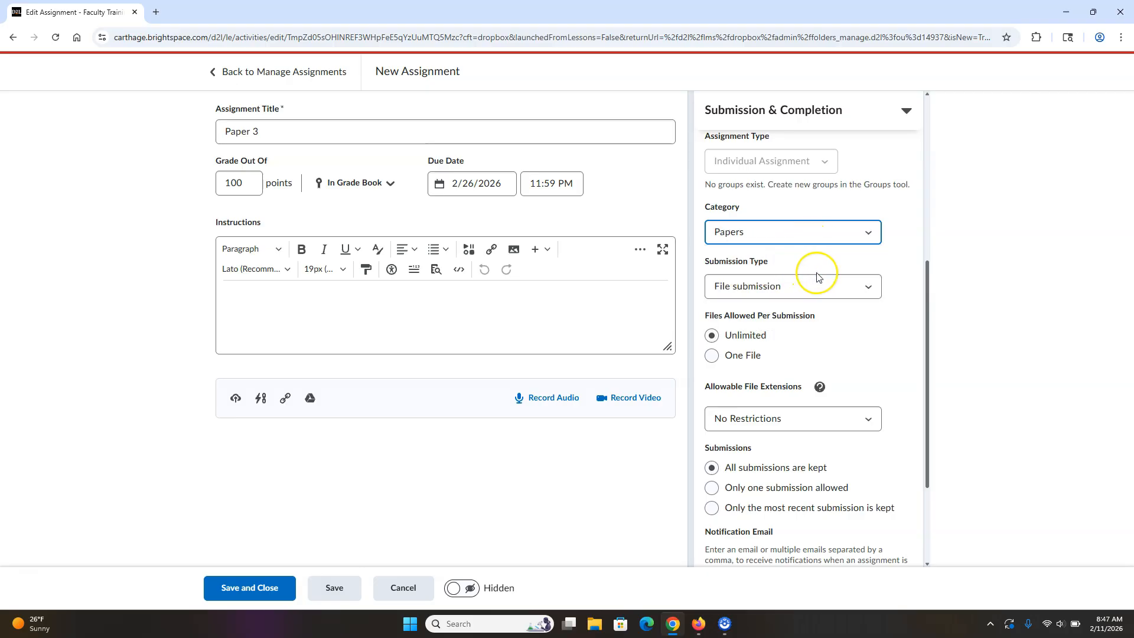
- Set the assignment's submission type to File or text submission
{"action": "left_click", "coordinate": [818, 281]}
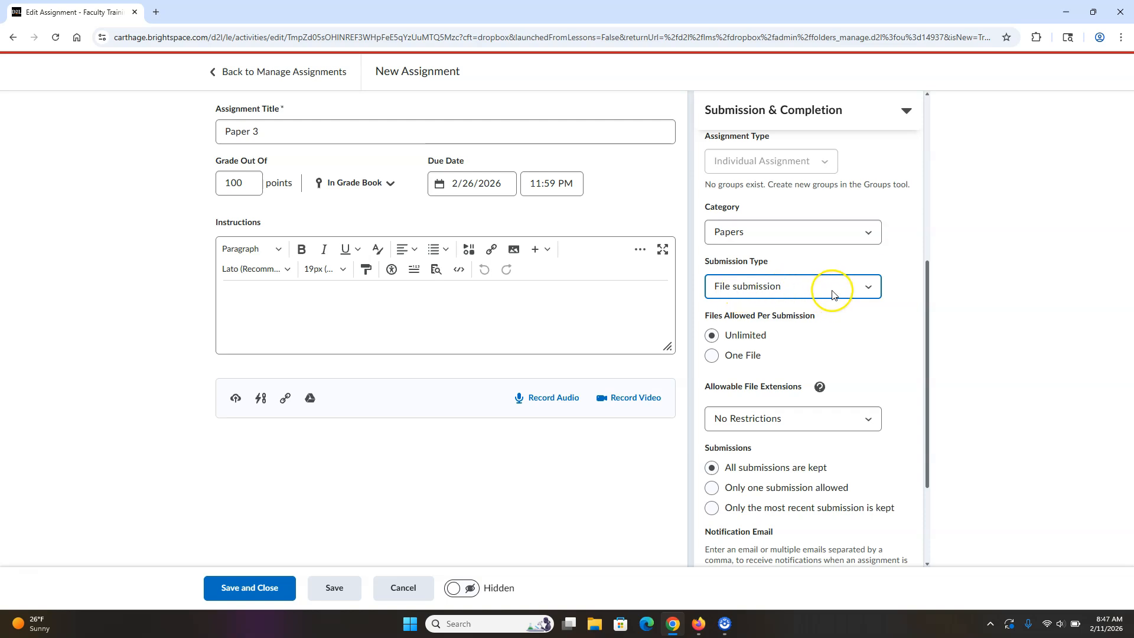
{"action": "left_click", "coordinate": [831, 292]}
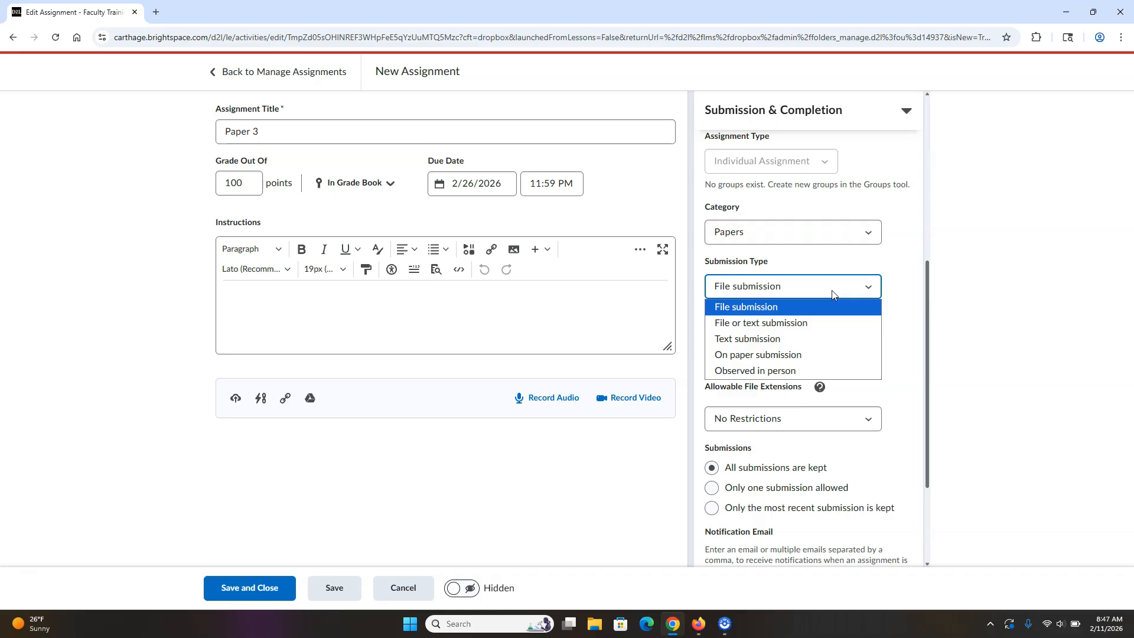
{"action": "left_click", "coordinate": [807, 304]}
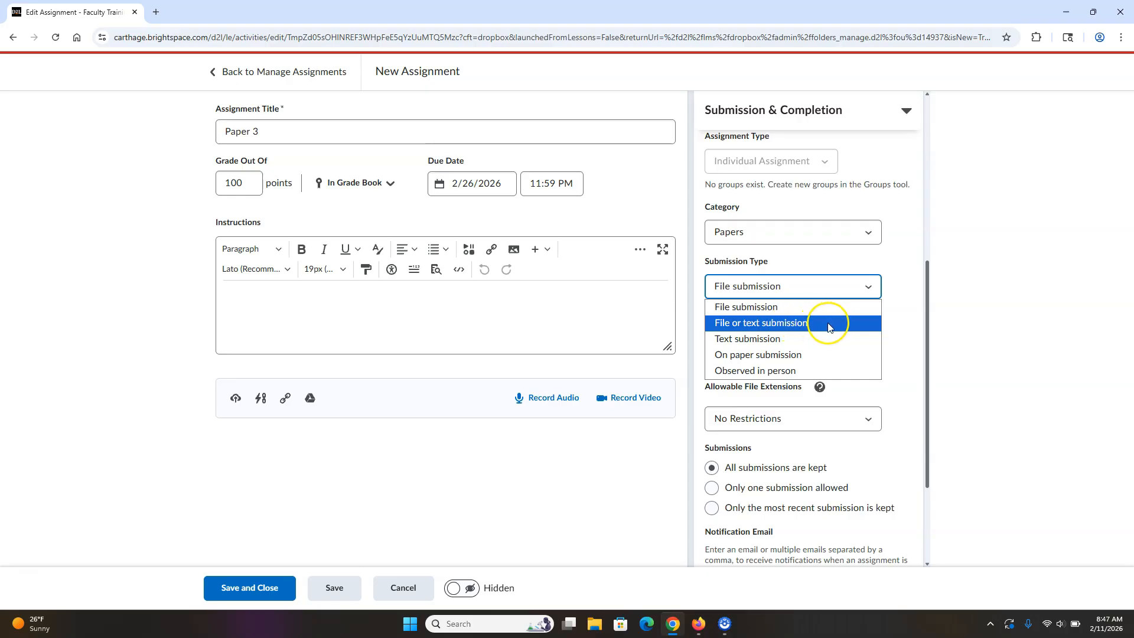
{"action": "left_click", "coordinate": [828, 324]}
{"action": "left_click", "coordinate": [866, 286]}
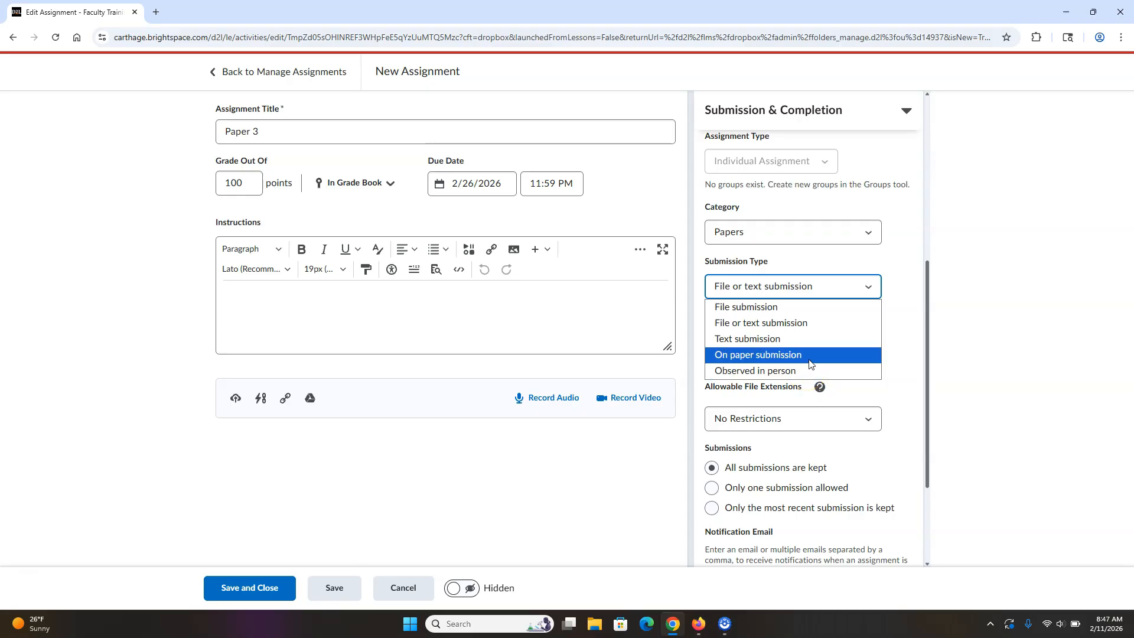
{"action": "left_click", "coordinate": [855, 323]}
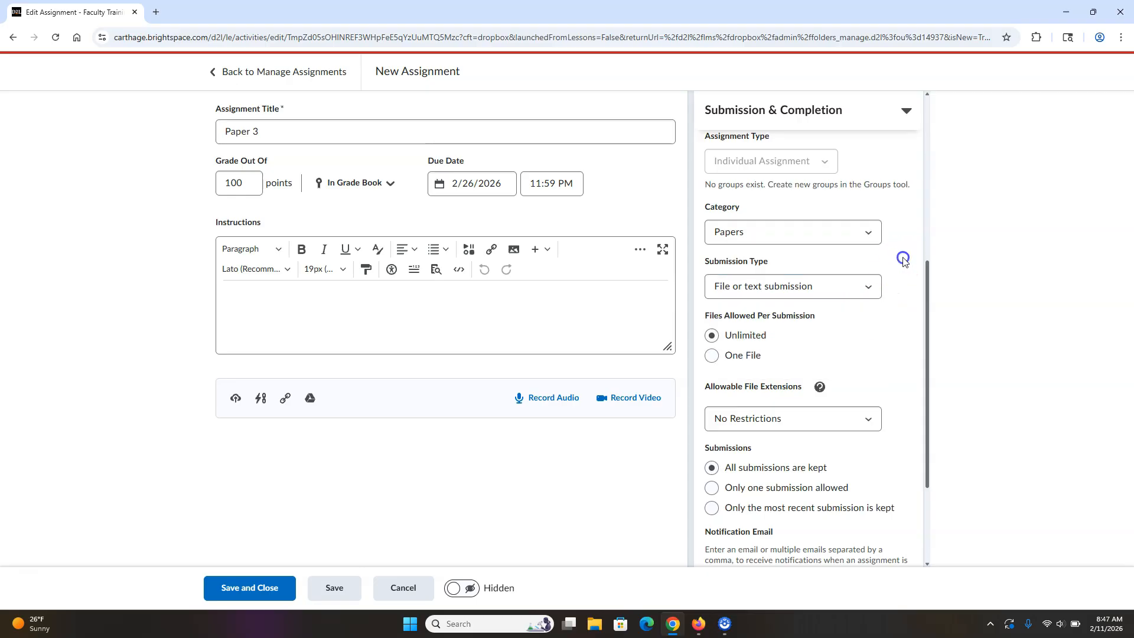
- Expand the Evaluation & Feedback settings, and save and close the assignment as visible
{"action": "left_click_drag", "start_coordinate": [928, 268], "coordinate": [935, 374]}
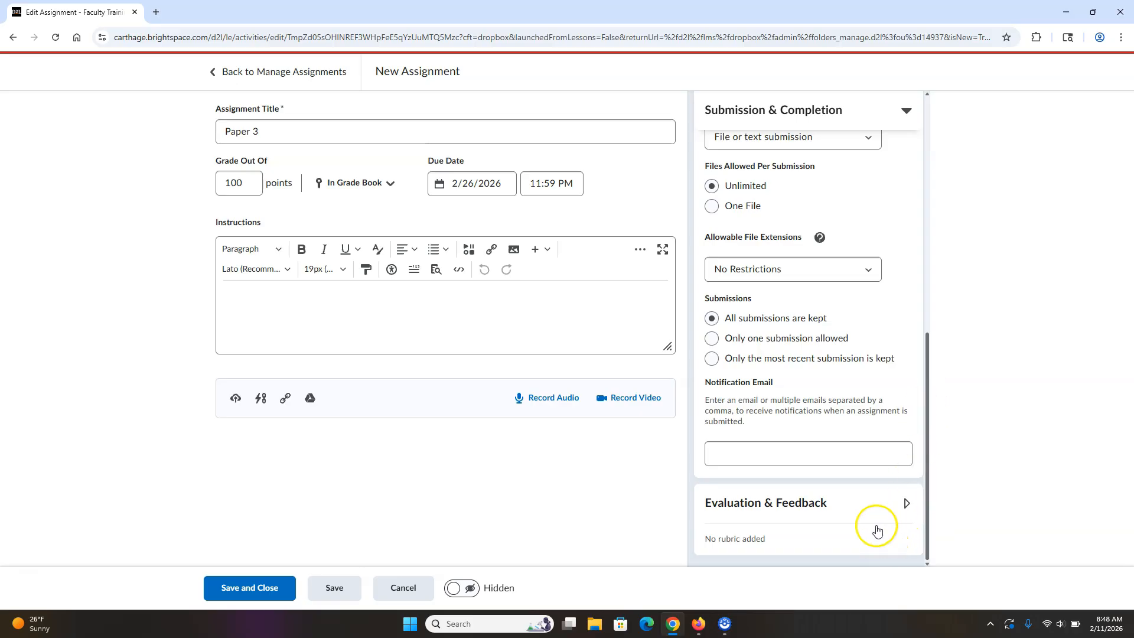
{"action": "left_click", "coordinate": [840, 504]}
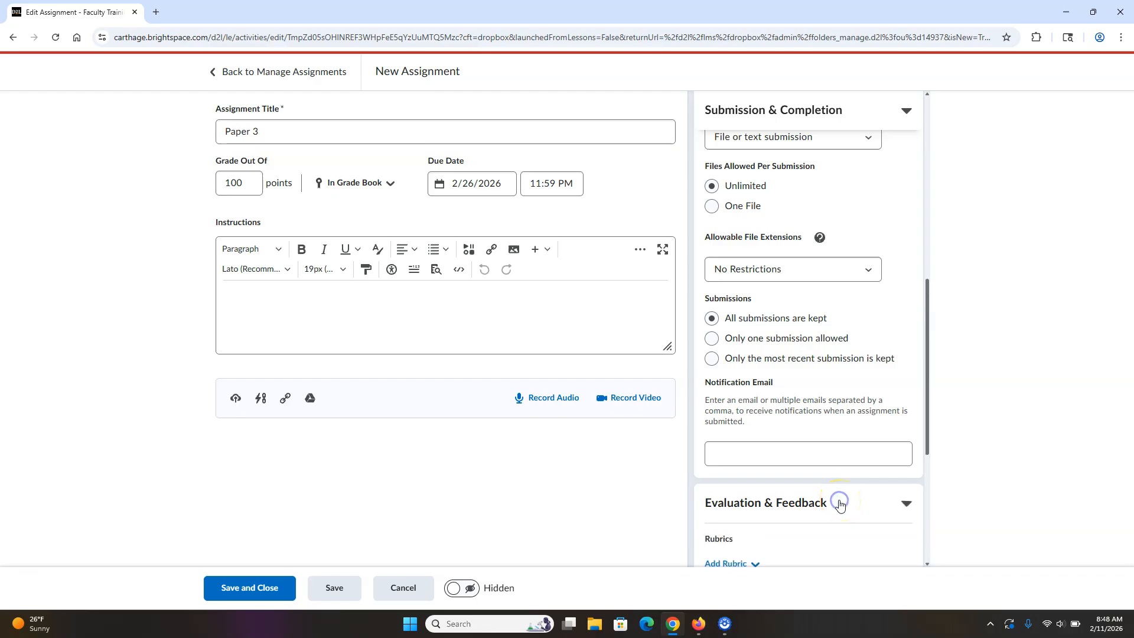
{"action": "left_click_drag", "start_coordinate": [929, 392], "coordinate": [932, 463]}
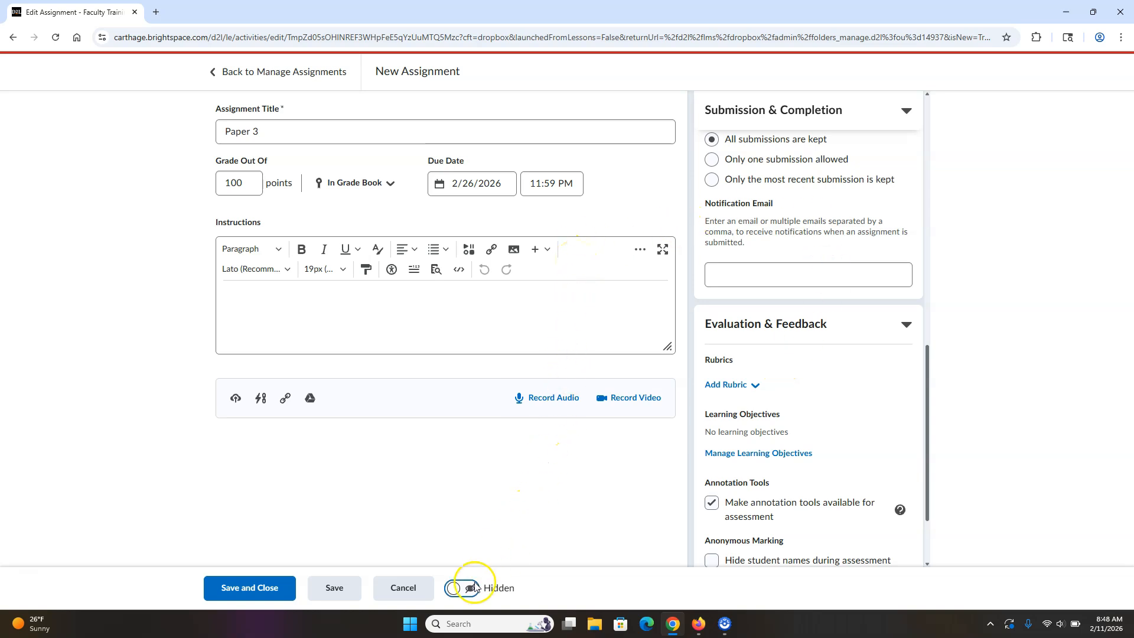
{"action": "left_click", "coordinate": [452, 589]}
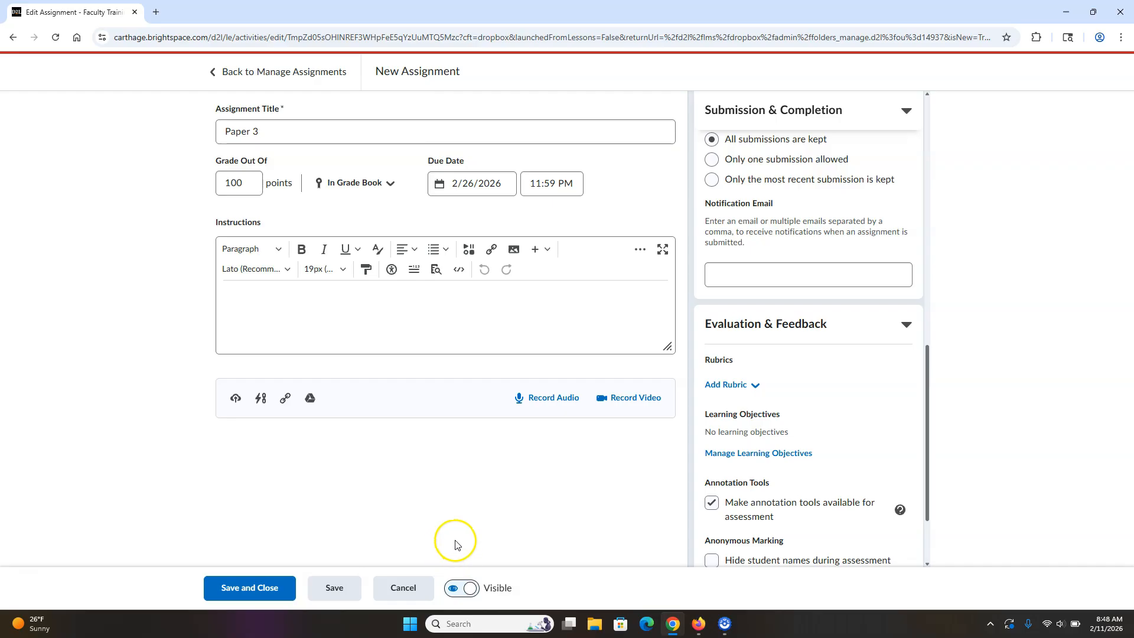
{"action": "left_click", "coordinate": [272, 582]}
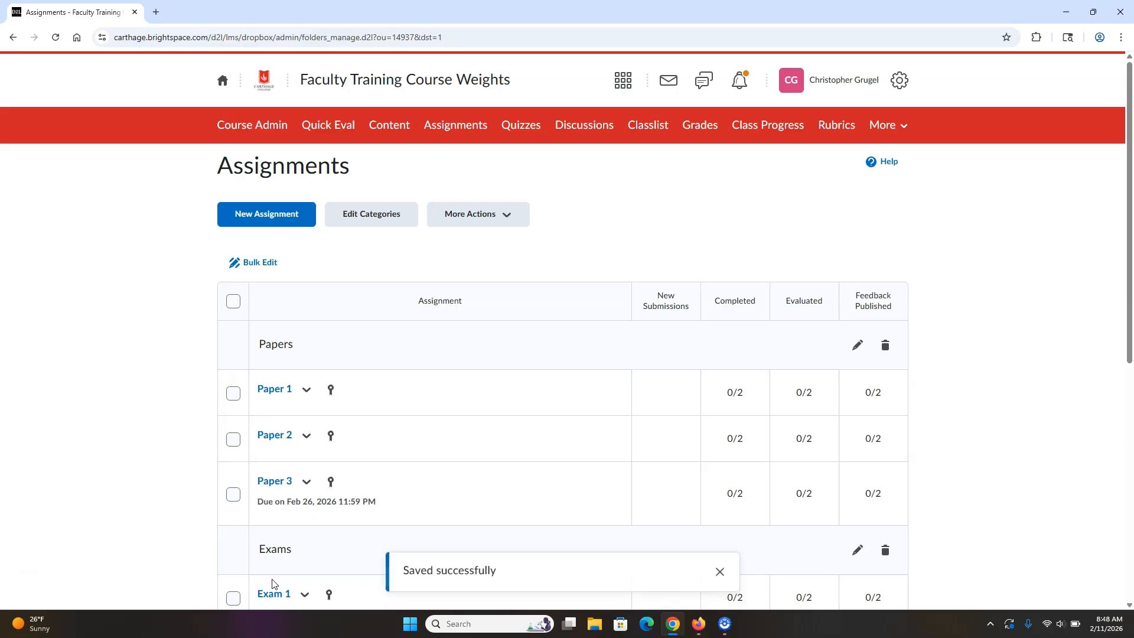
- Check the course's grade entry table across its category columns
{"action": "left_click", "coordinate": [703, 134]}
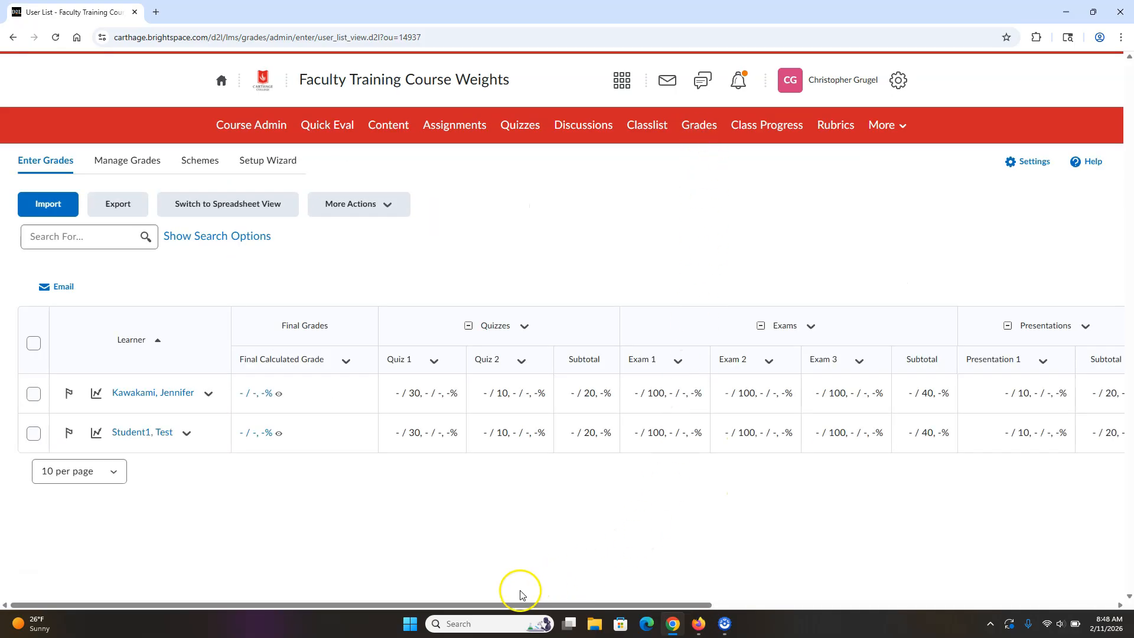
{"action": "left_click_drag", "start_coordinate": [499, 603], "coordinate": [510, 635]}
- Add the existing Paper 3 assignment to the Week 3 unit in the course content
{"action": "left_click", "coordinate": [390, 131]}
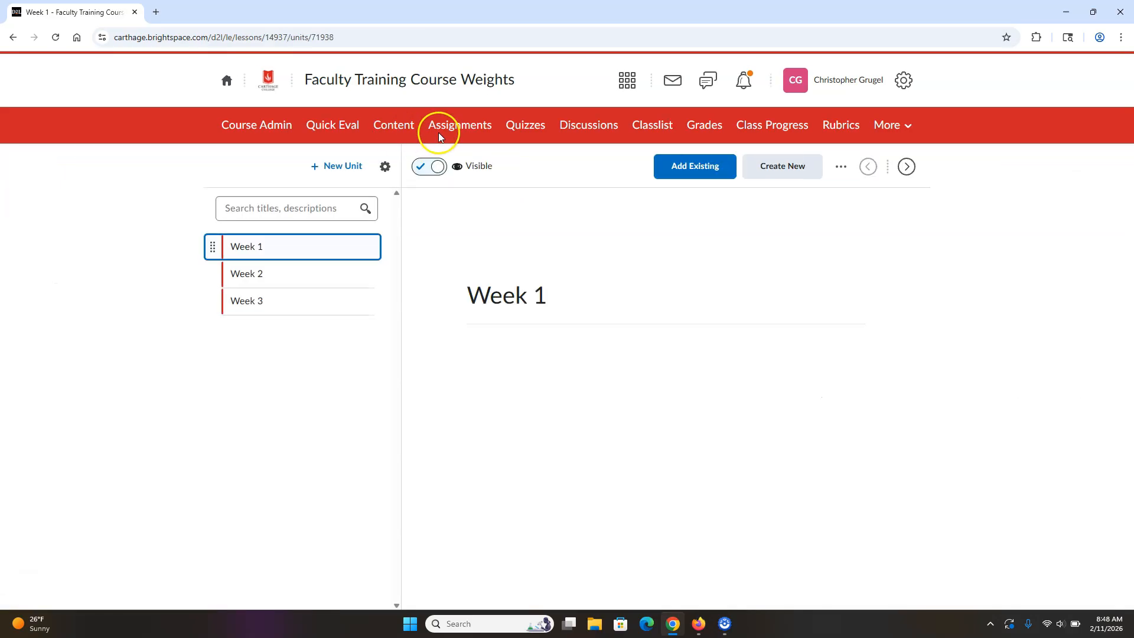
{"action": "left_click", "coordinate": [268, 304]}
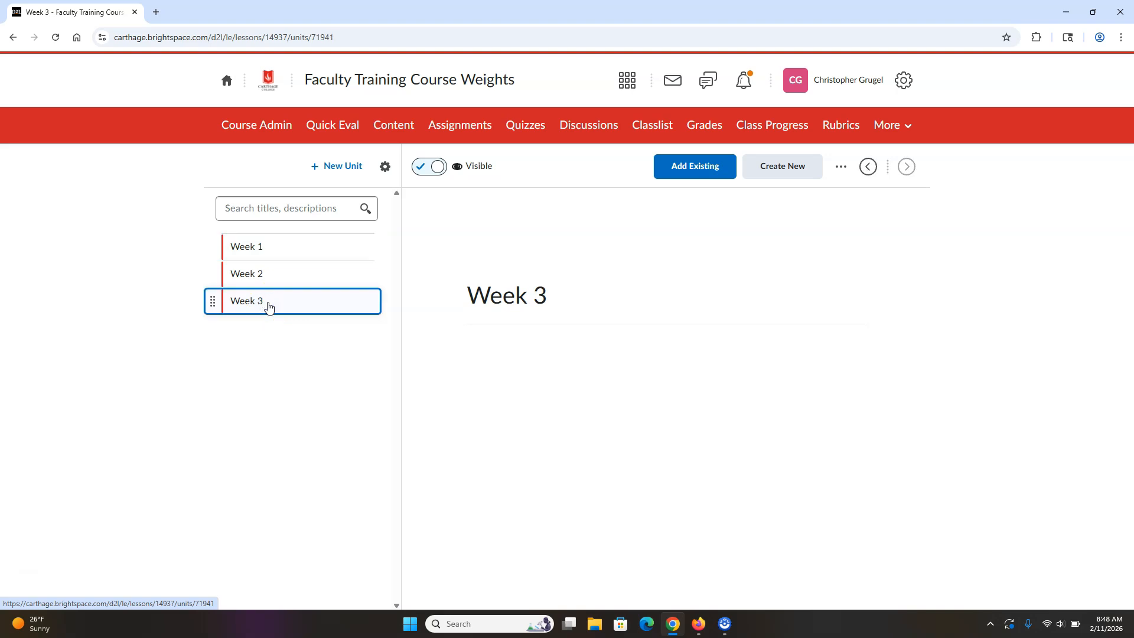
{"action": "left_click", "coordinate": [687, 178]}
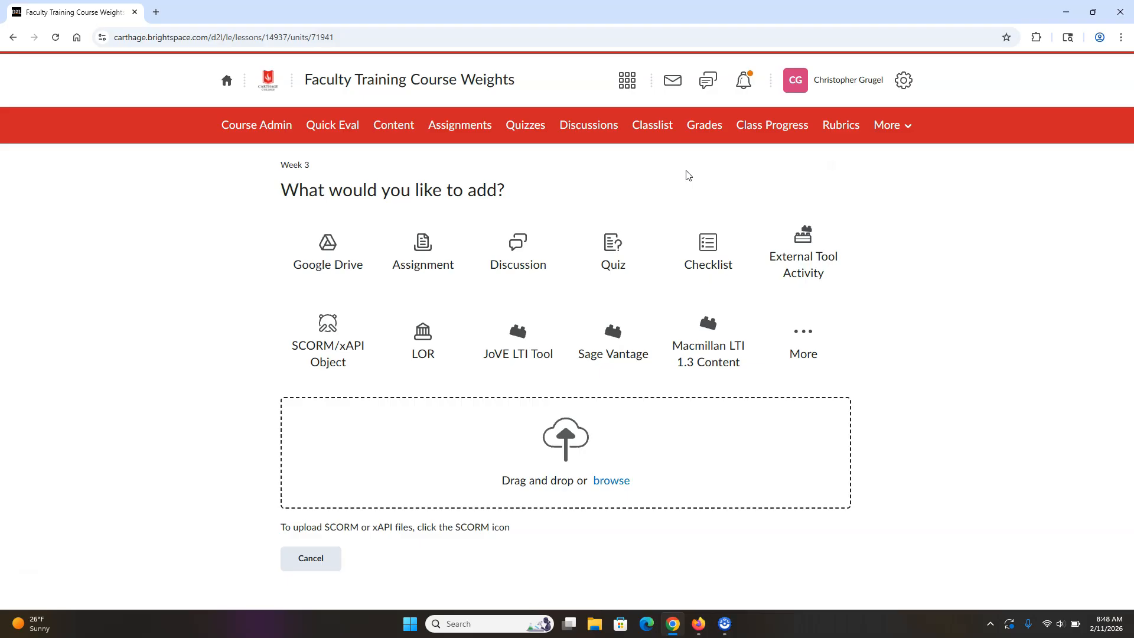
{"action": "left_click", "coordinate": [421, 253]}
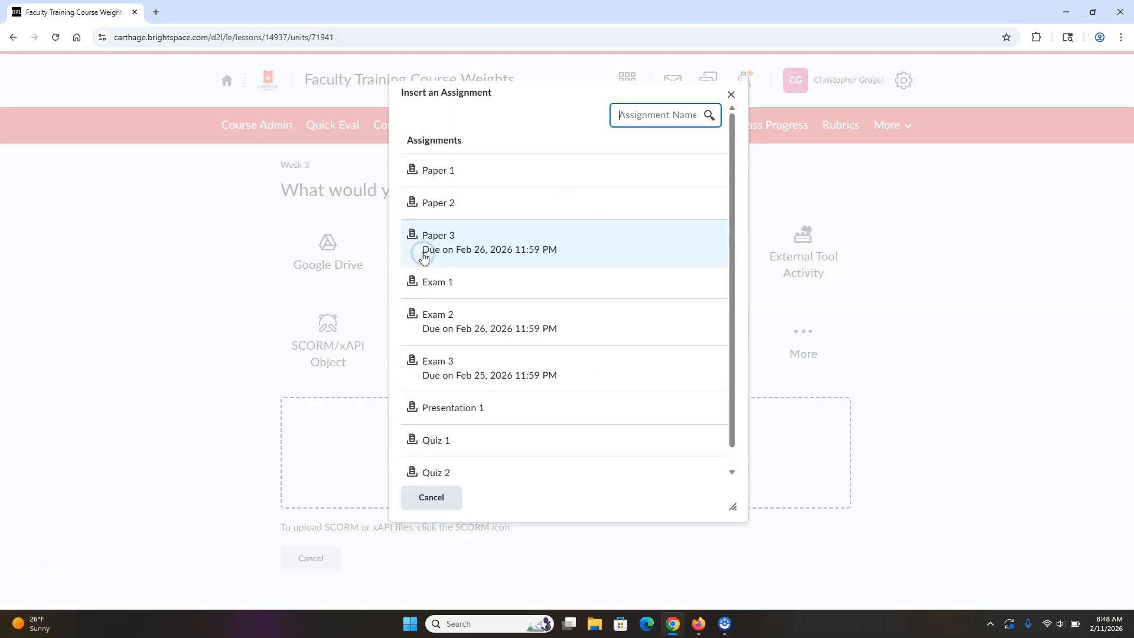
{"action": "left_click", "coordinate": [486, 237]}
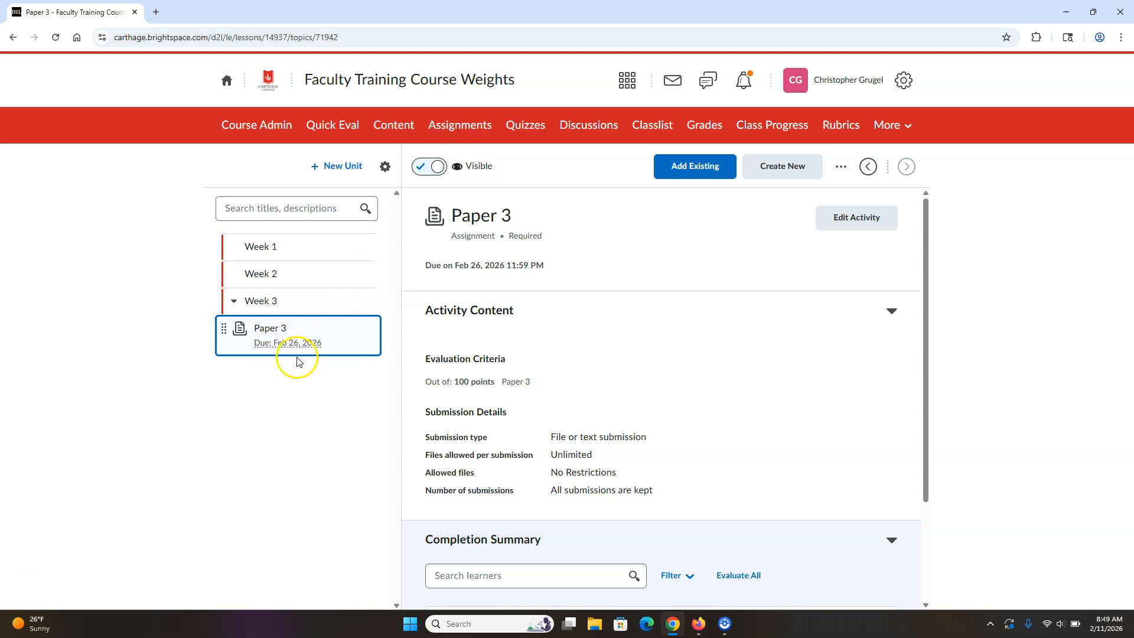
- Start creating a new assignment directly inside the Week 2 unit
{"action": "left_click", "coordinate": [278, 278]}
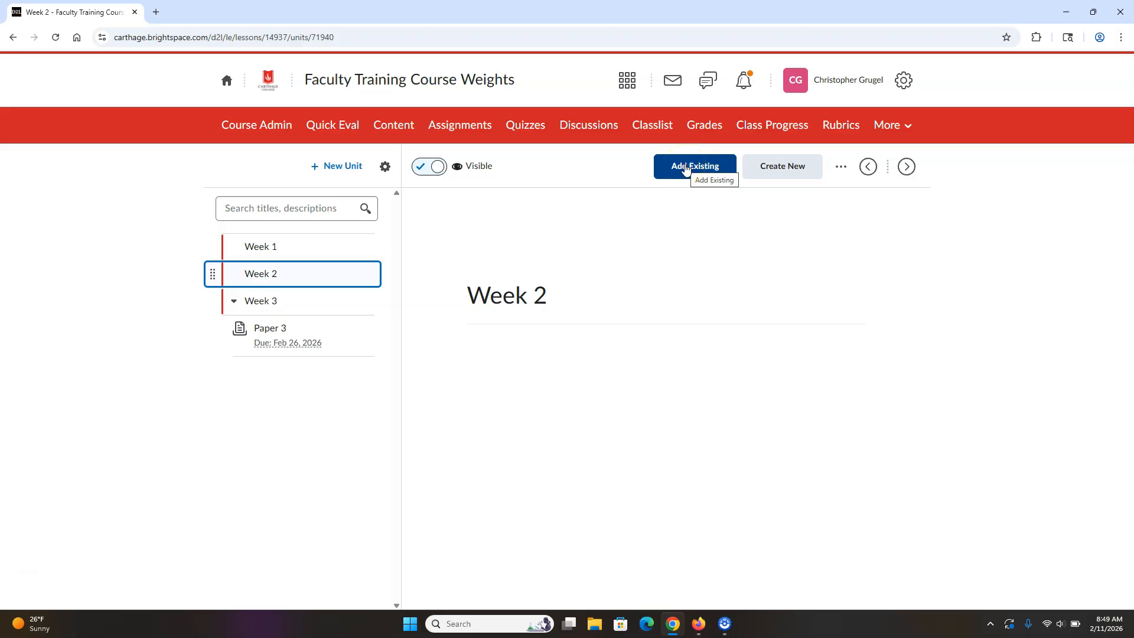
{"action": "left_click", "coordinate": [786, 169]}
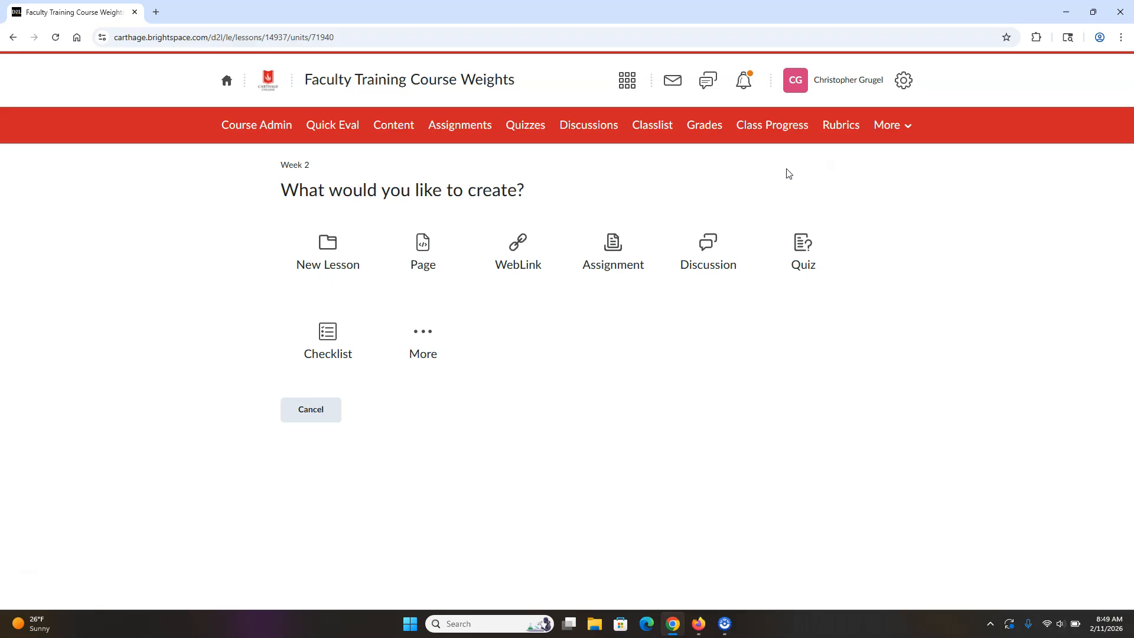
{"action": "left_click", "coordinate": [613, 254]}
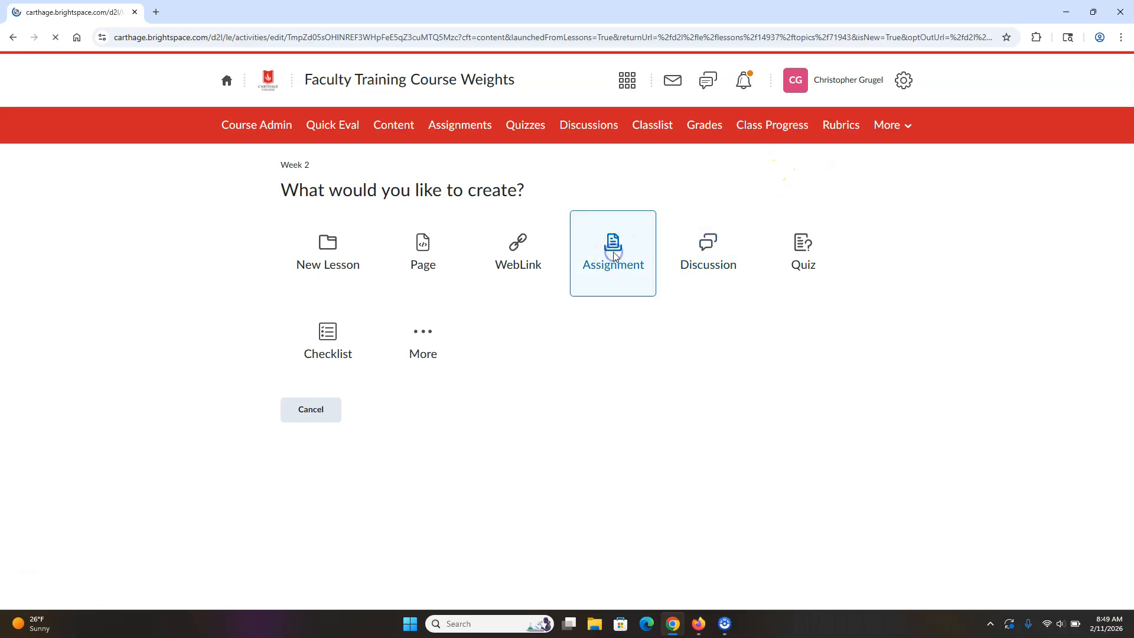